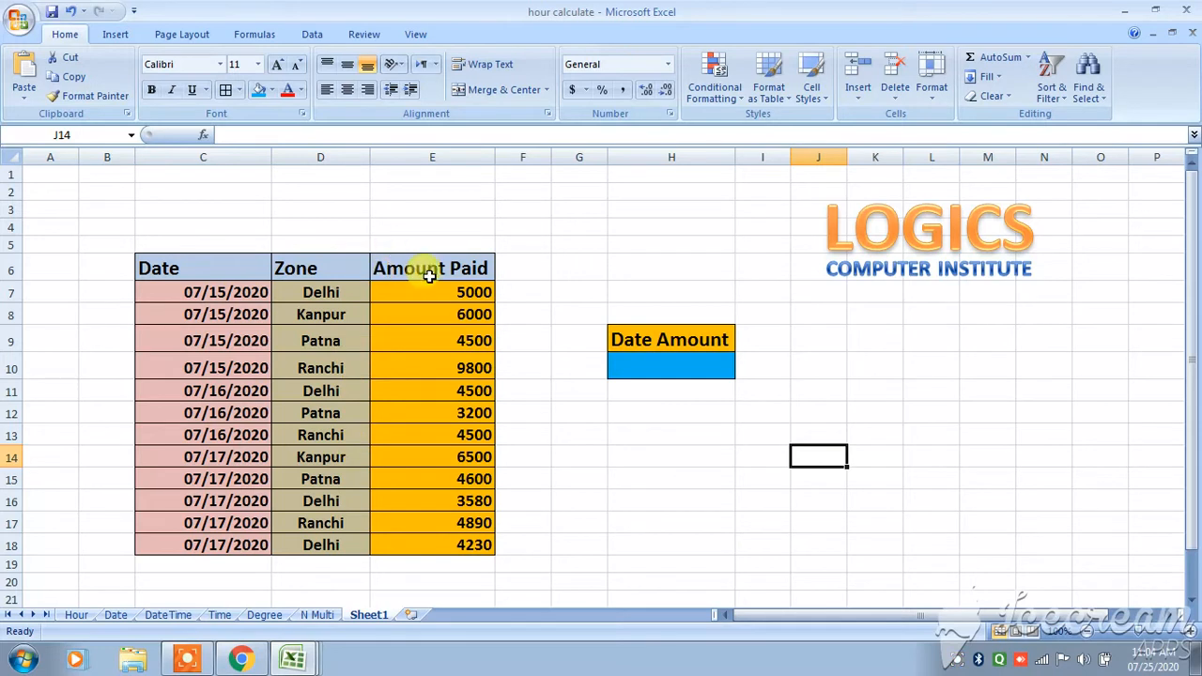
- Total the Amount Paid values in E19 with =SUM(E7:E18), and clear that cell again
click(445, 564)
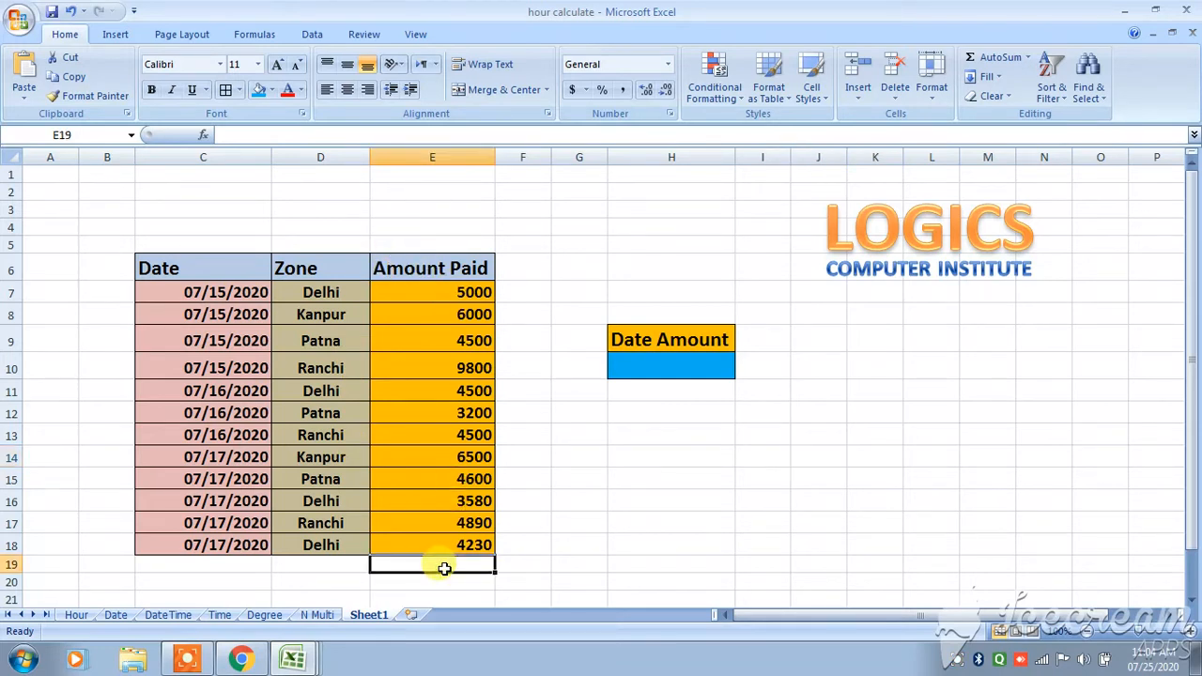
text(=)
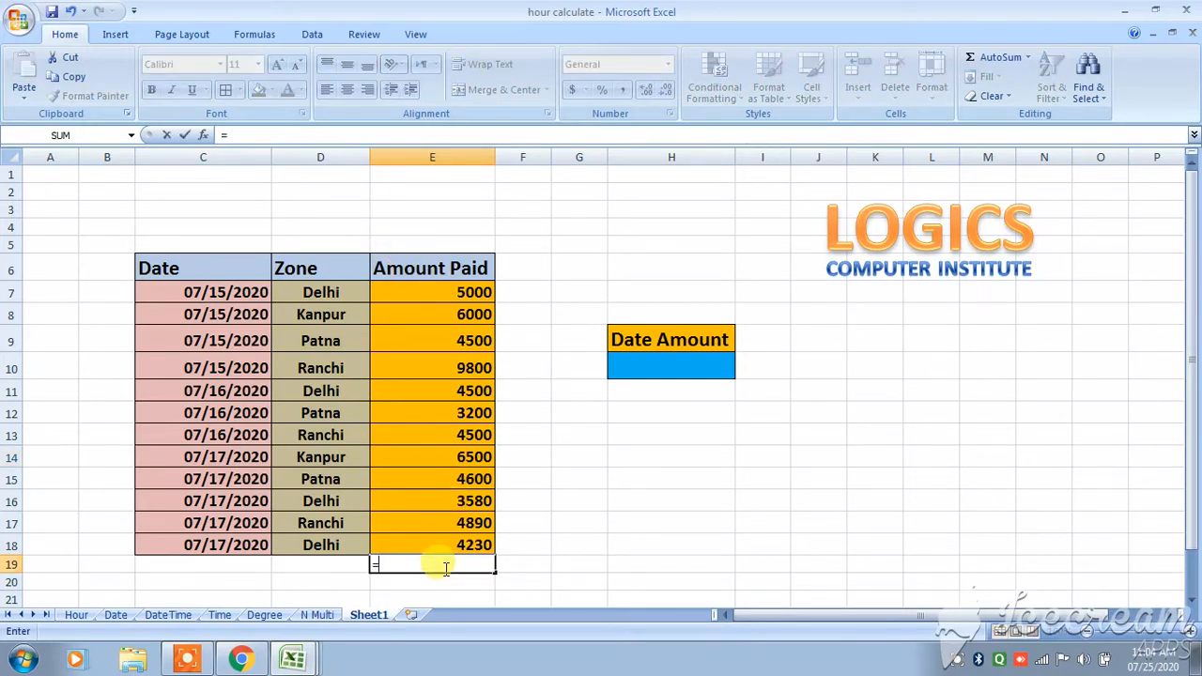
text(s)
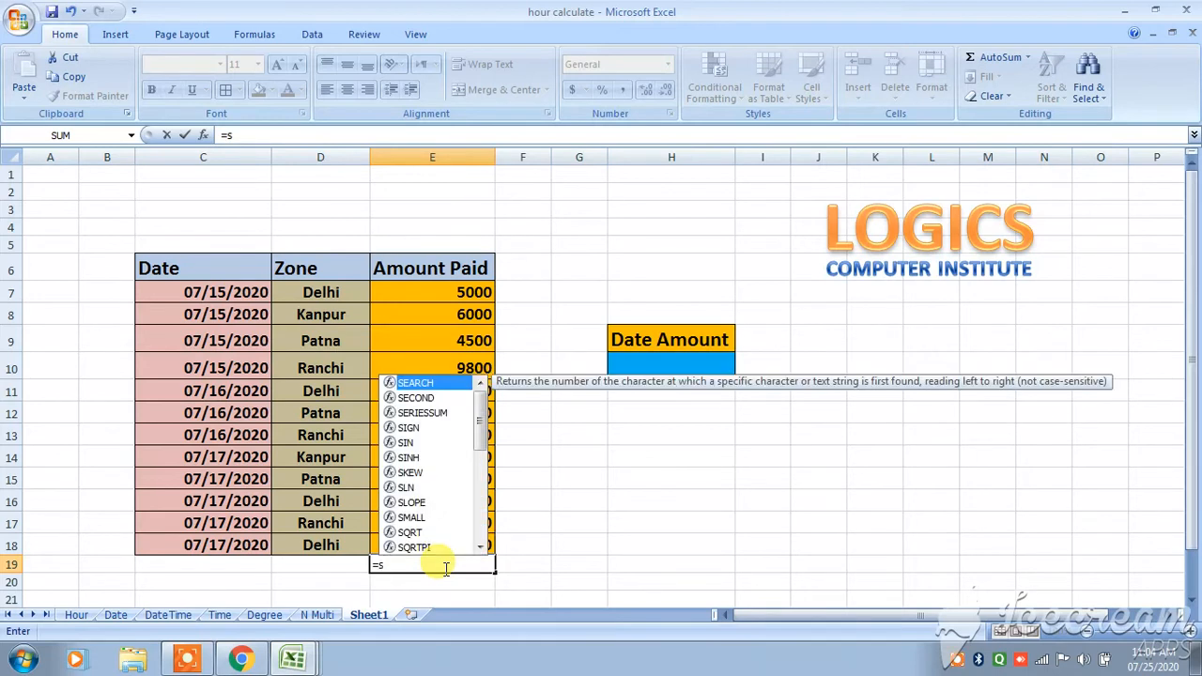
text(um()
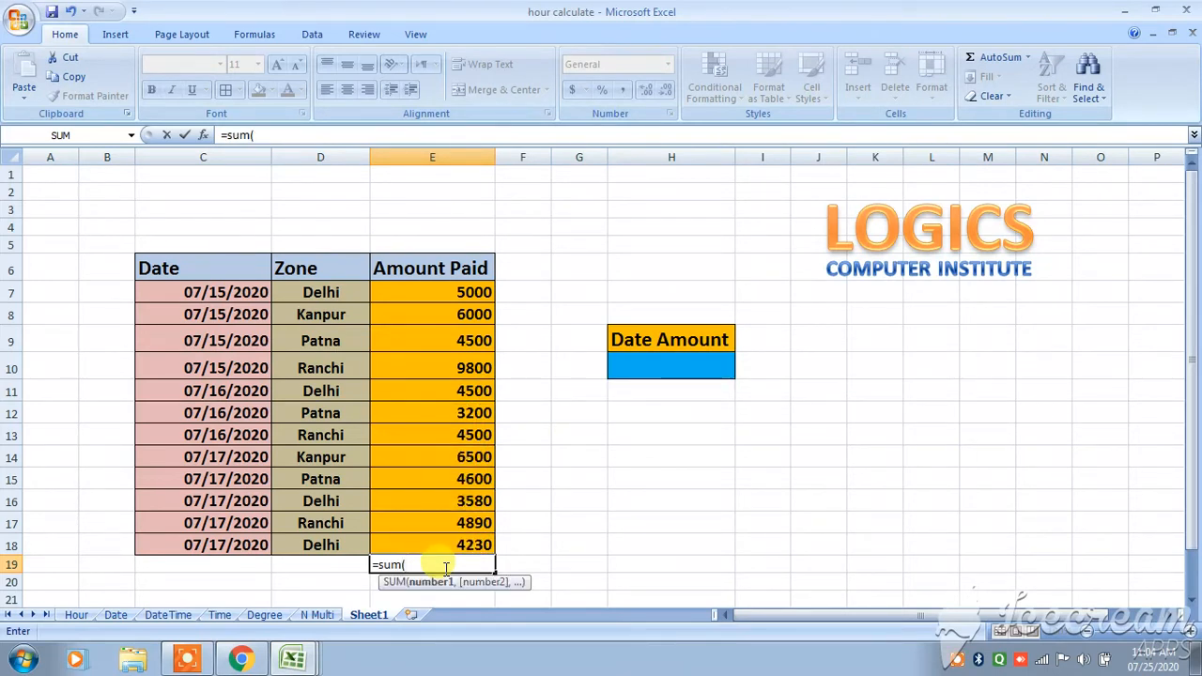
drag(471, 297, 443, 546)
text())
key(Return)
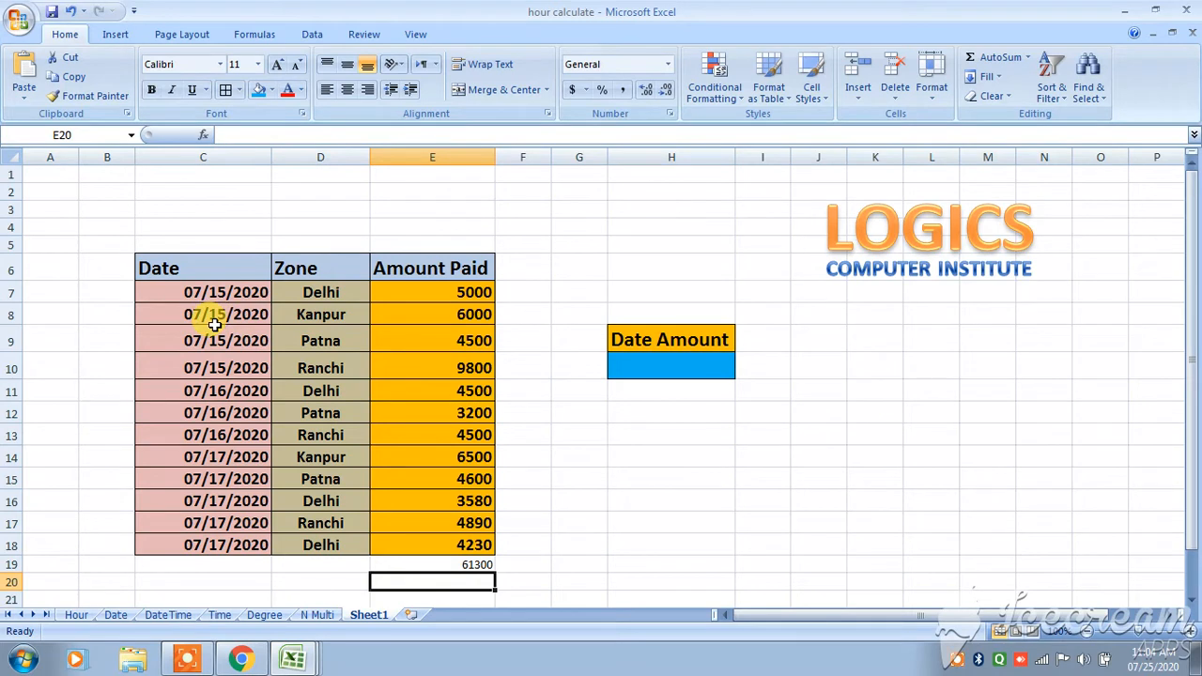
click(473, 564)
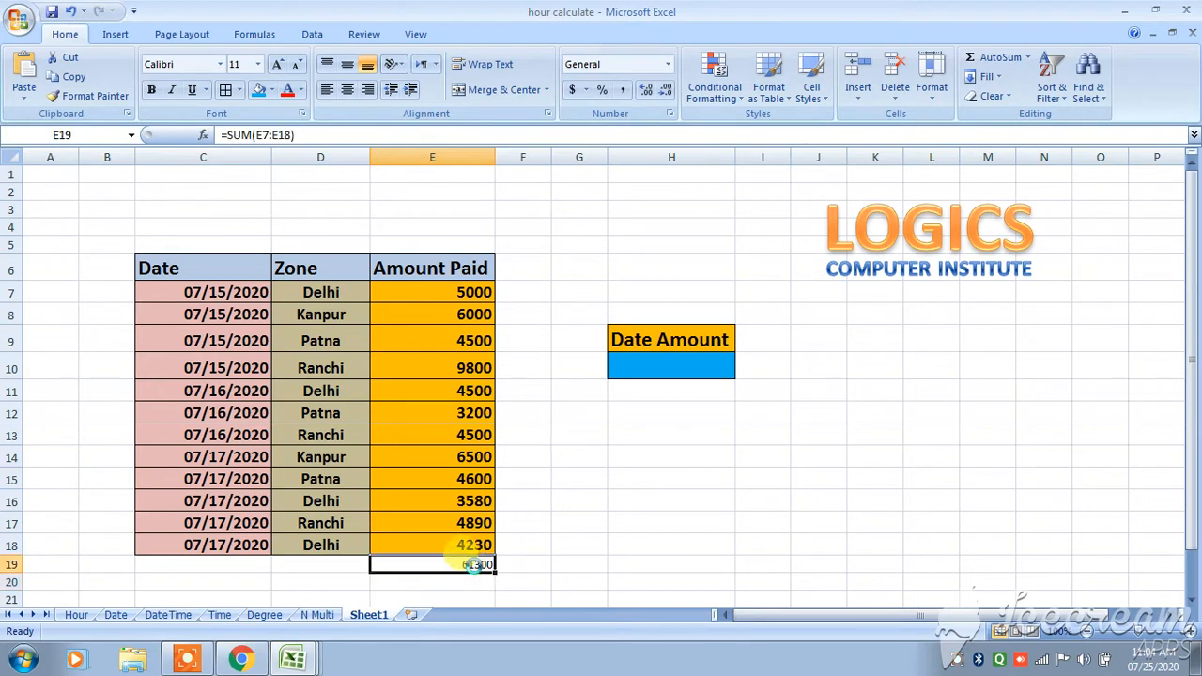
key(Delete)
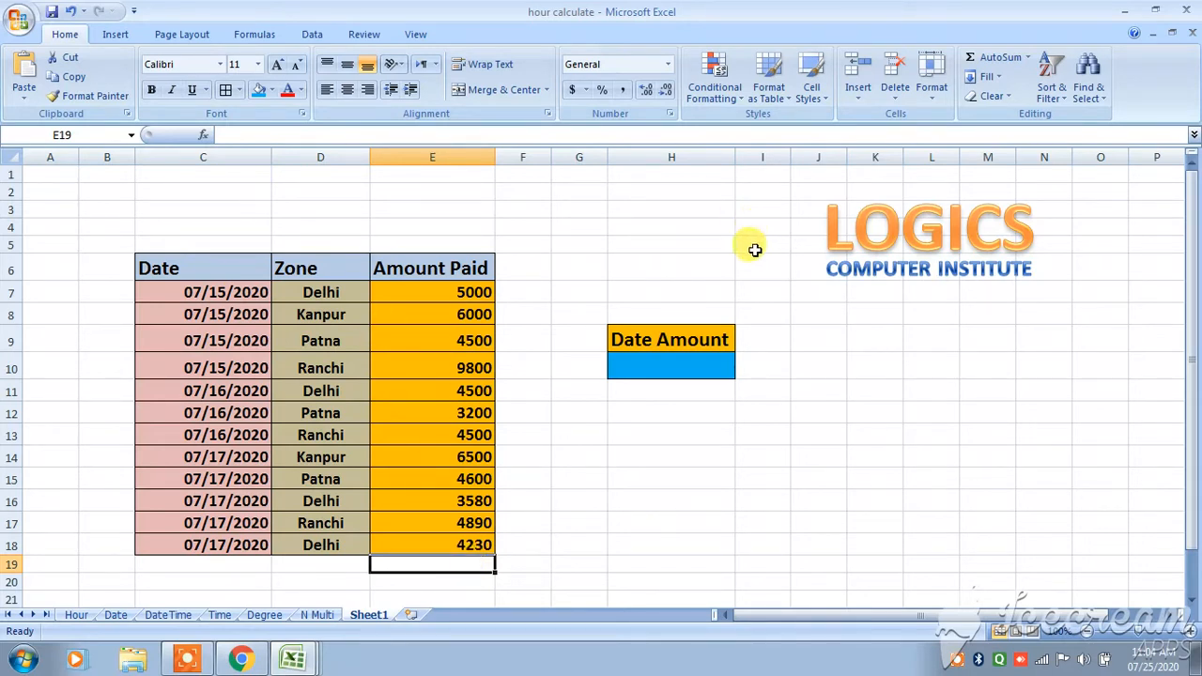
- Start a SUMIF formula in H10 under Date Amount, using the dates C7:C18 as the criteria range
click(676, 366)
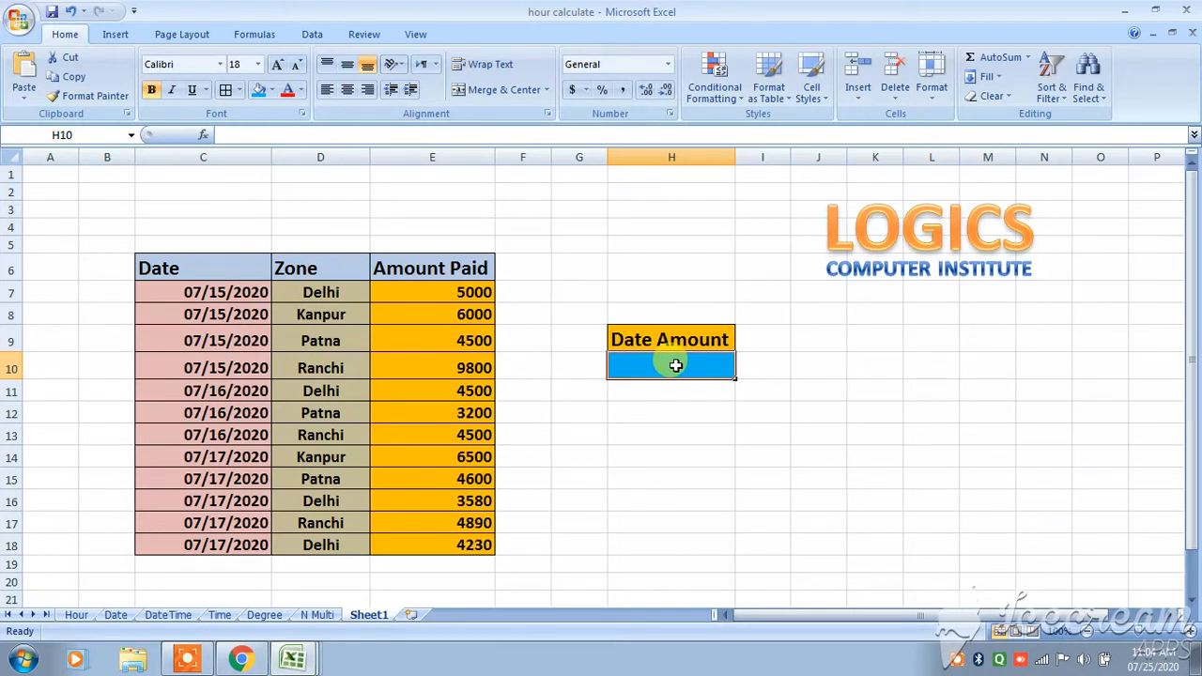
text(=)
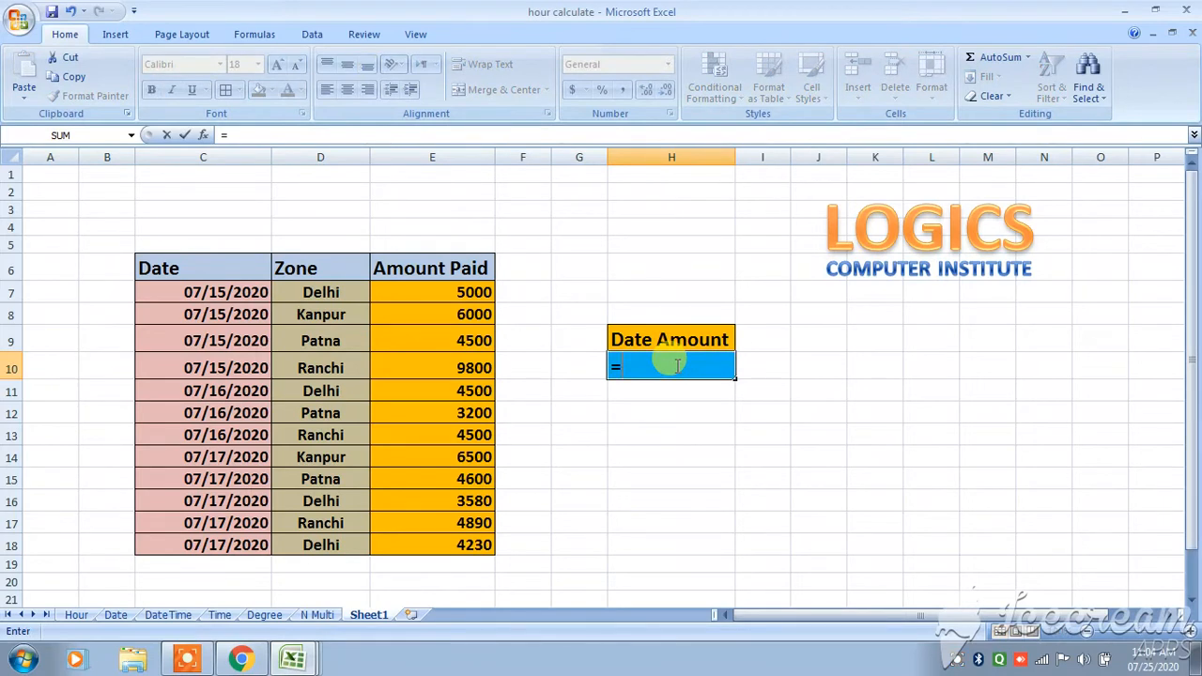
text(sum)
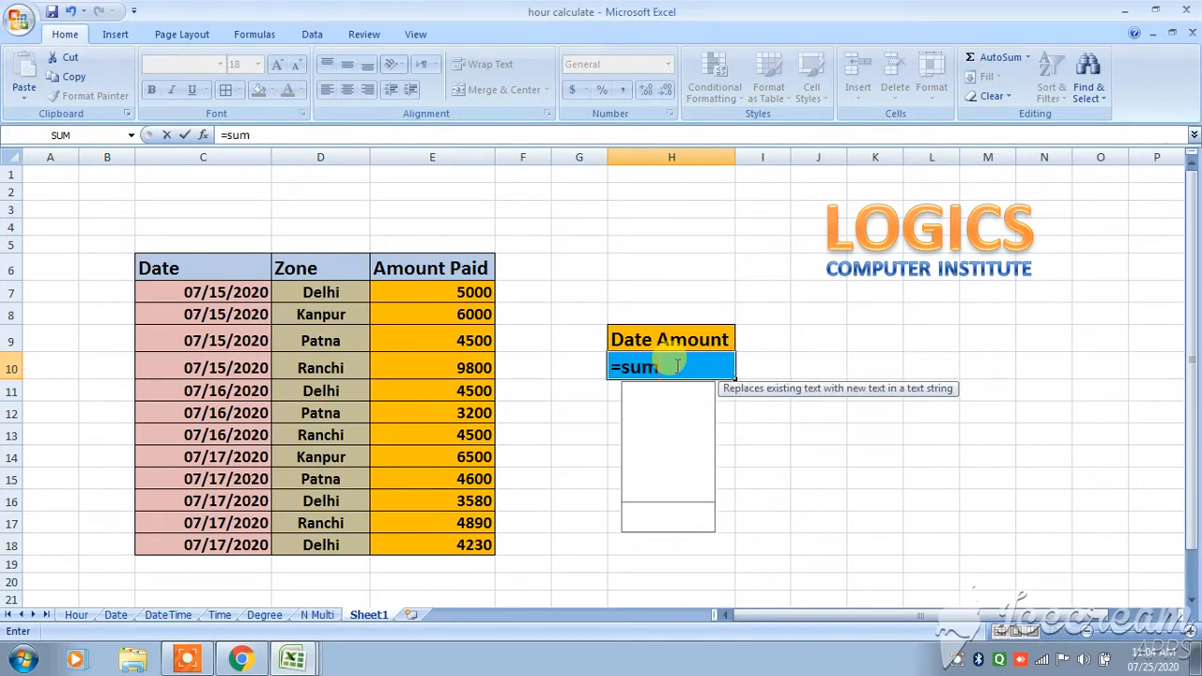
text(if)
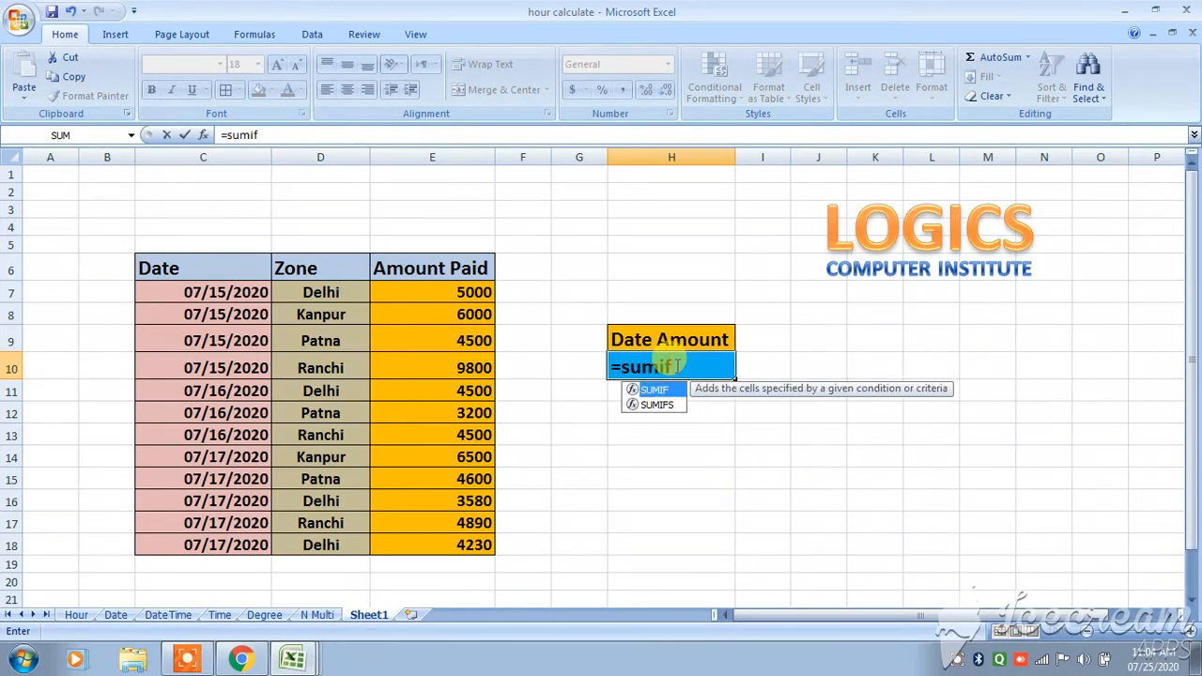
text(()
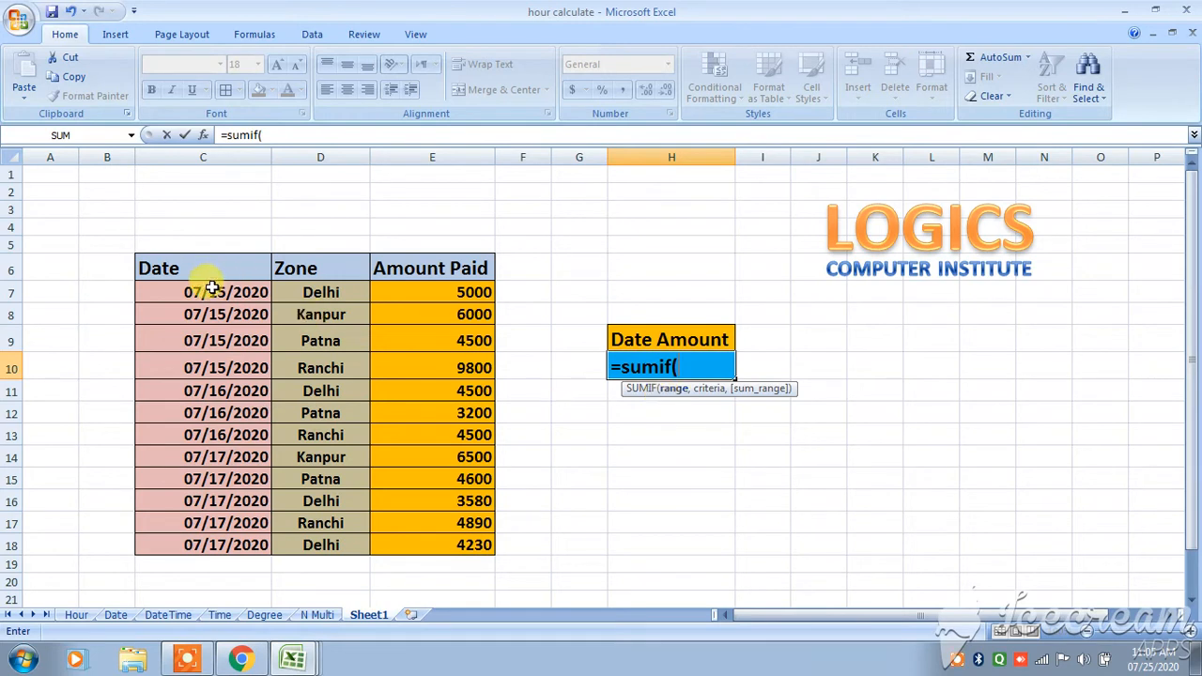
drag(214, 289, 188, 537)
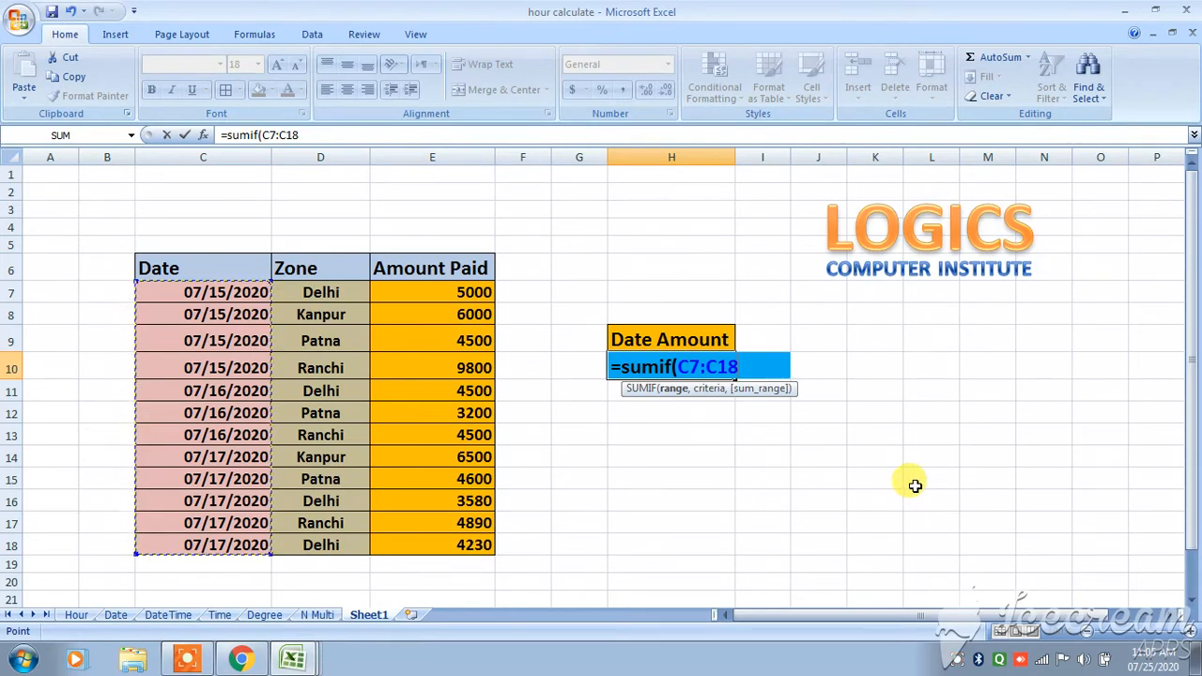
text(,)
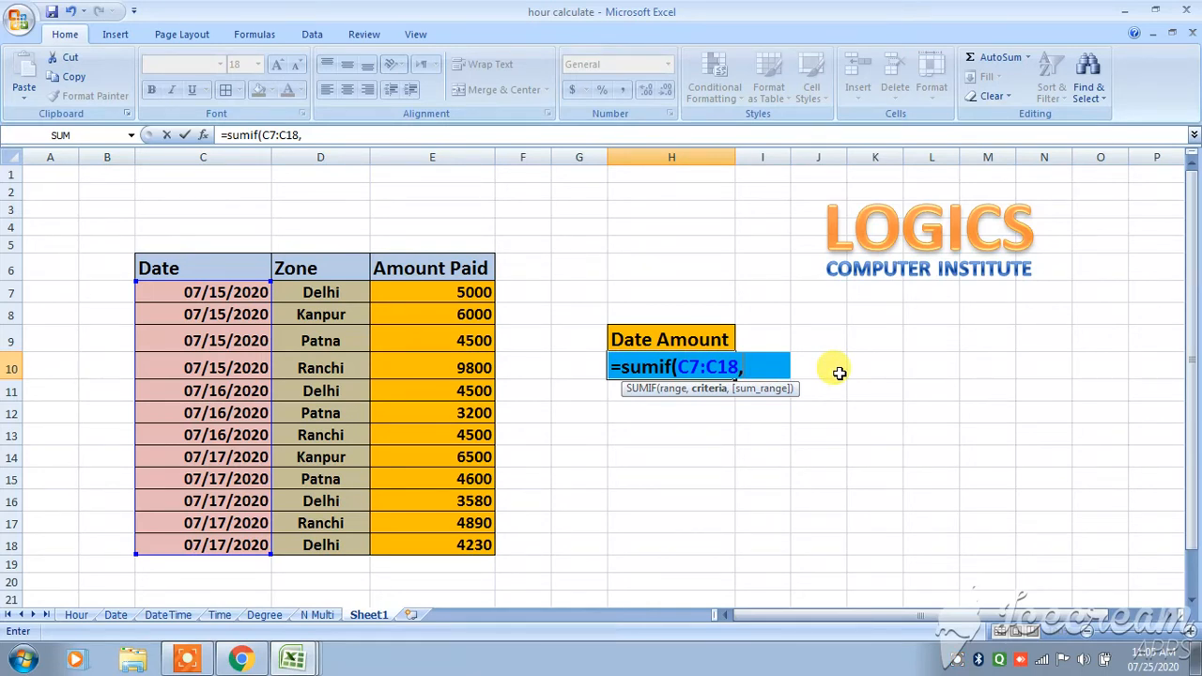
click(220, 292)
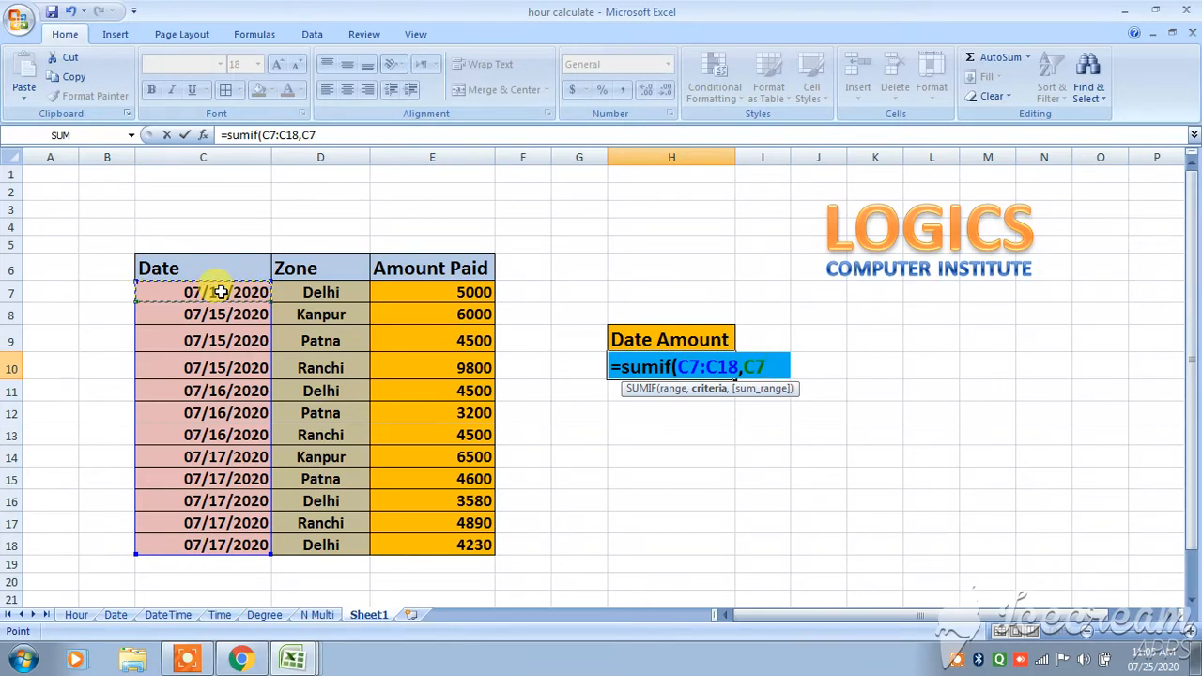
key(BackSpace)
key(BackSpace)
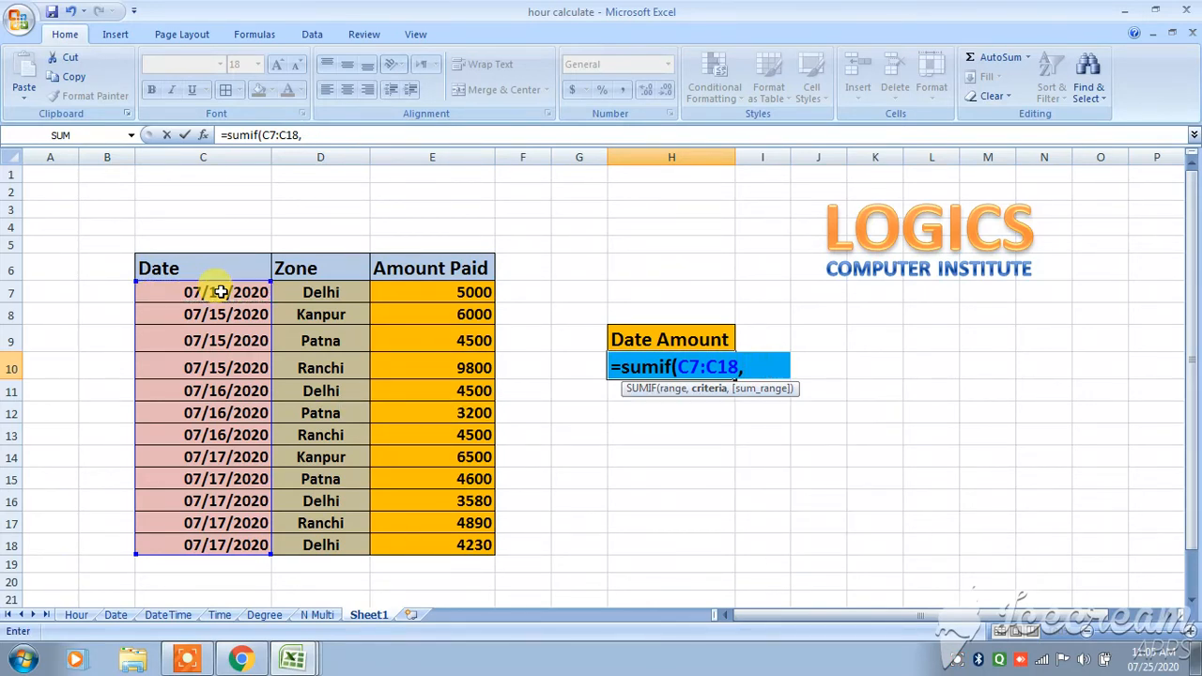
- Complete the SUMIF formula in H10 with the date criterion 07/15/2020 and the sum range E7:E18
text(07/15)
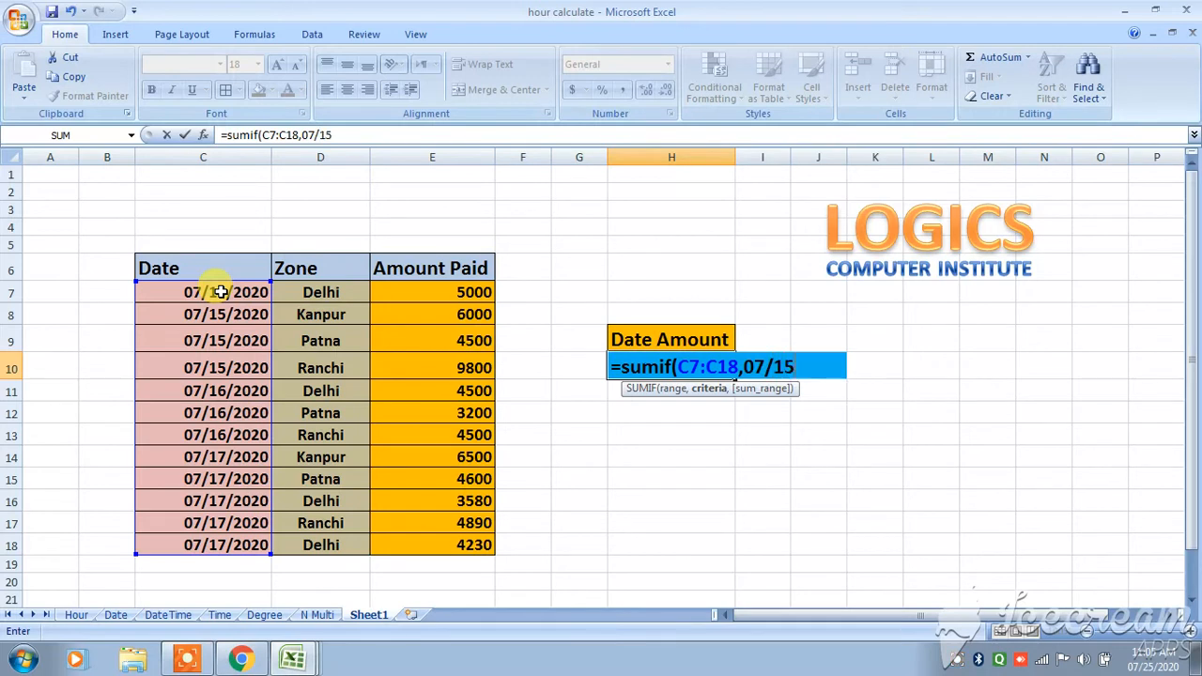
text(/2020)
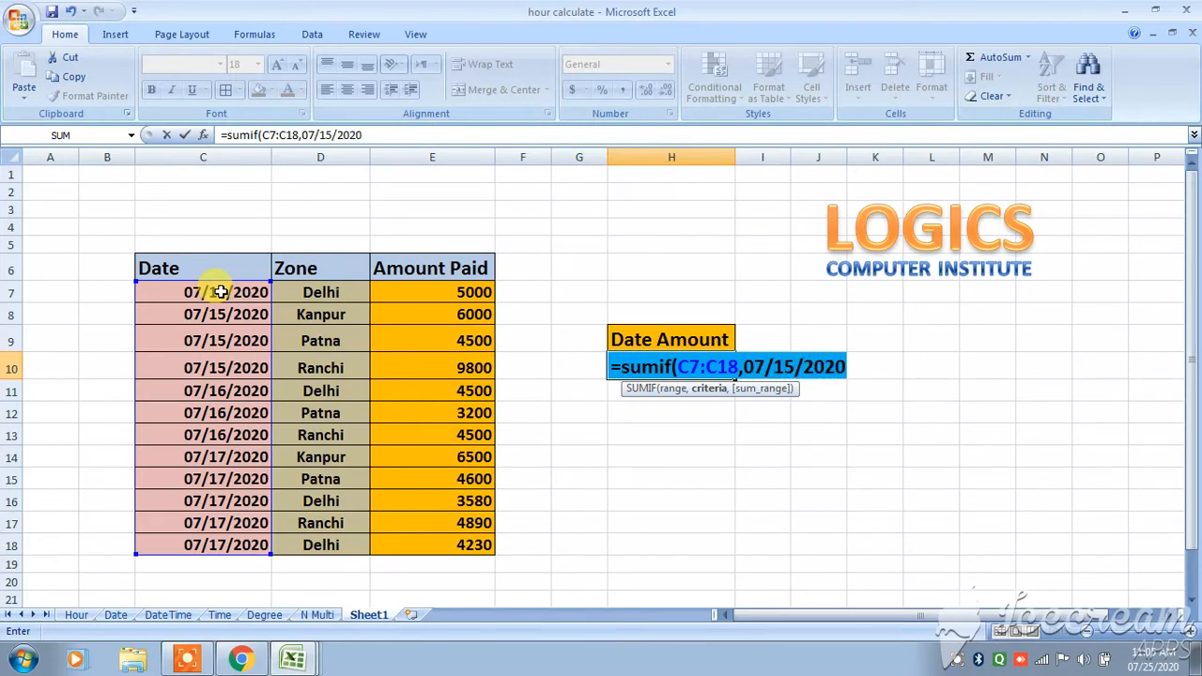
text(,)
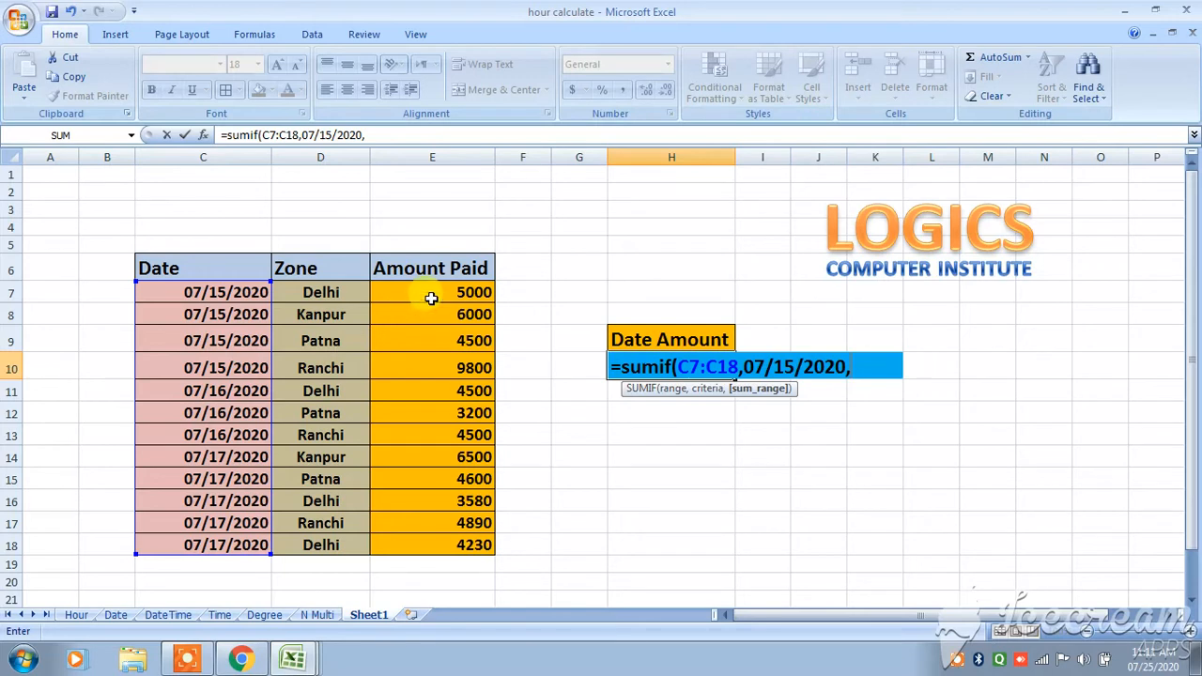
drag(434, 294, 415, 544)
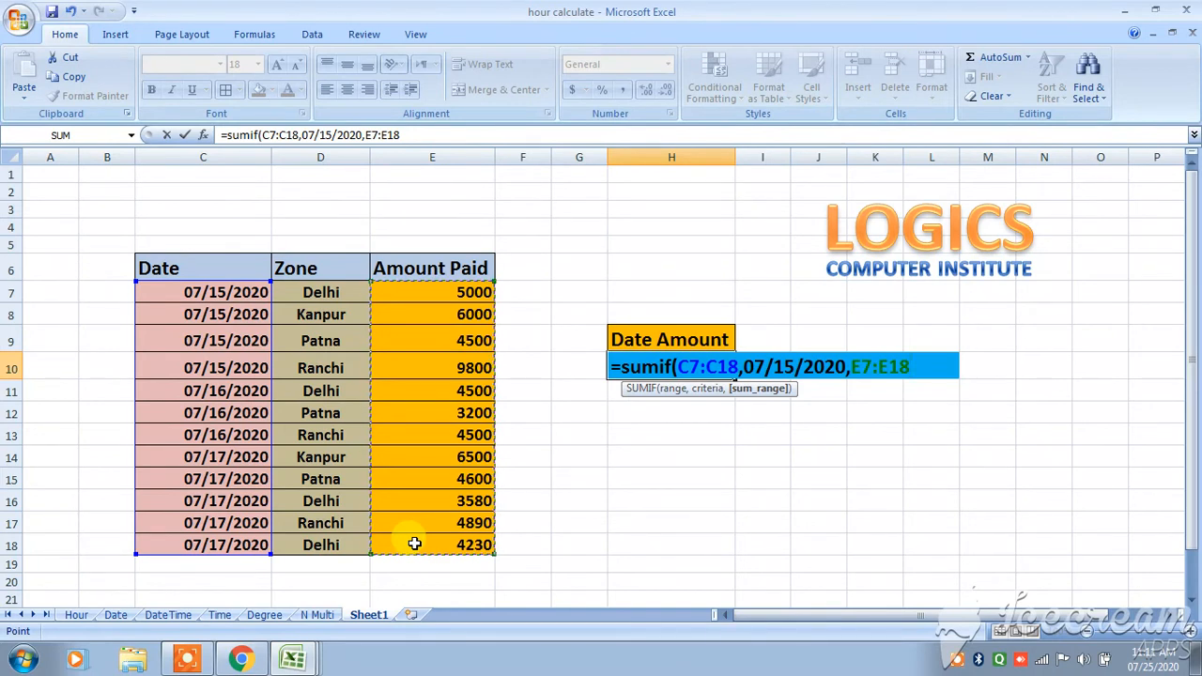
text())
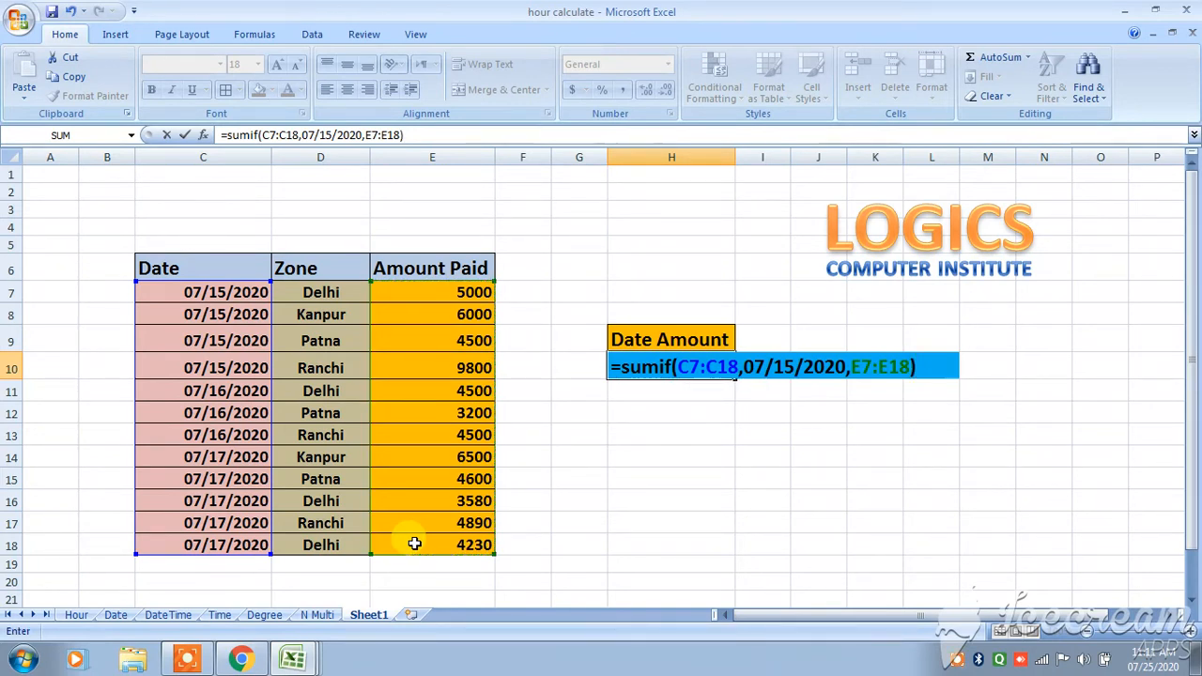
key(Return)
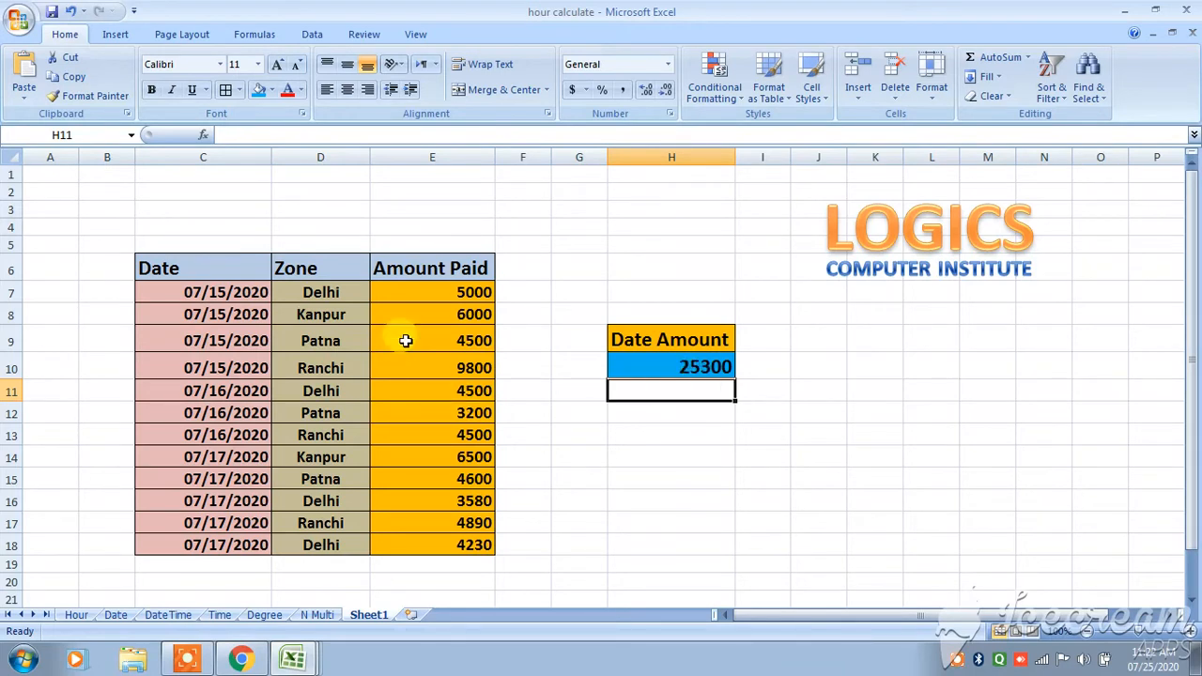
- Select the 07/15/2020 amounts E7:E10 to check their sum against the formula result
click(463, 294)
drag(463, 294, 454, 367)
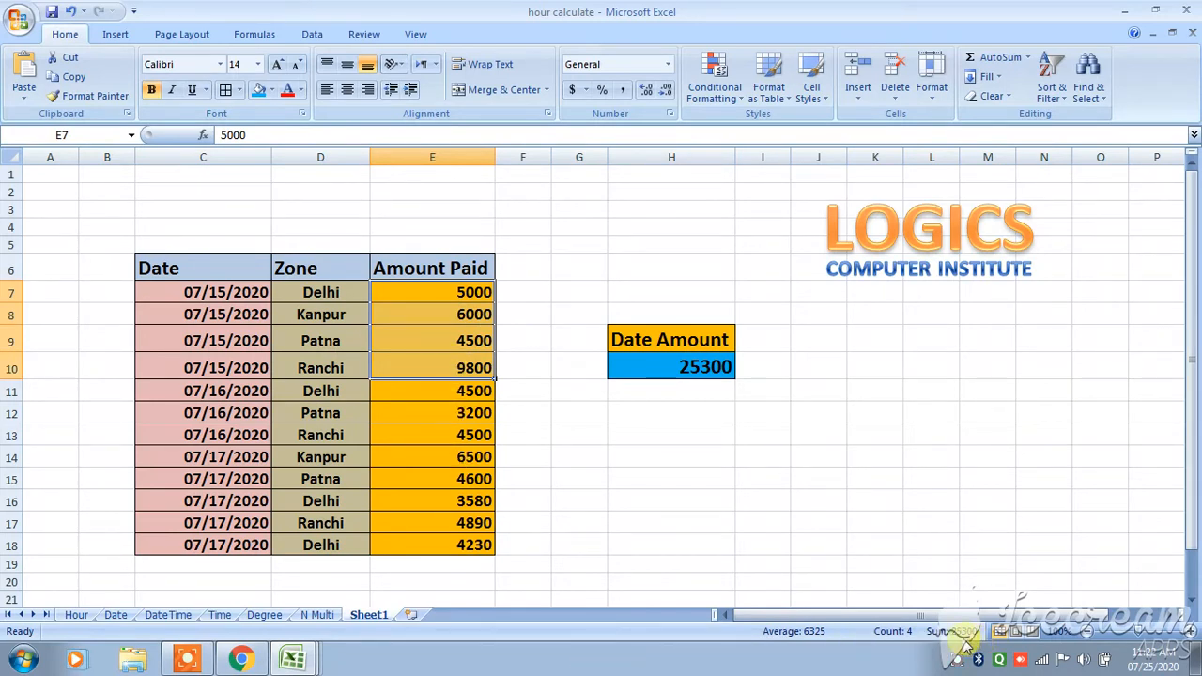
- Change the date criterion in H10's SUMIF formula to 7/16/2020
click(698, 368)
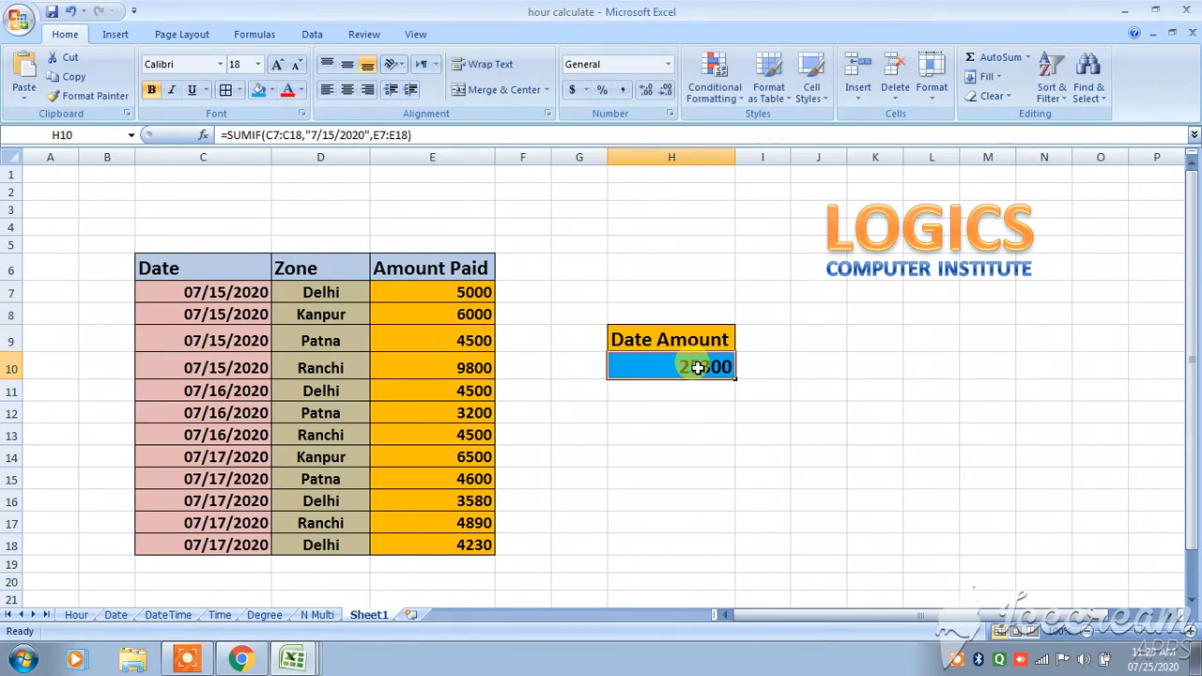
double_click(698, 367)
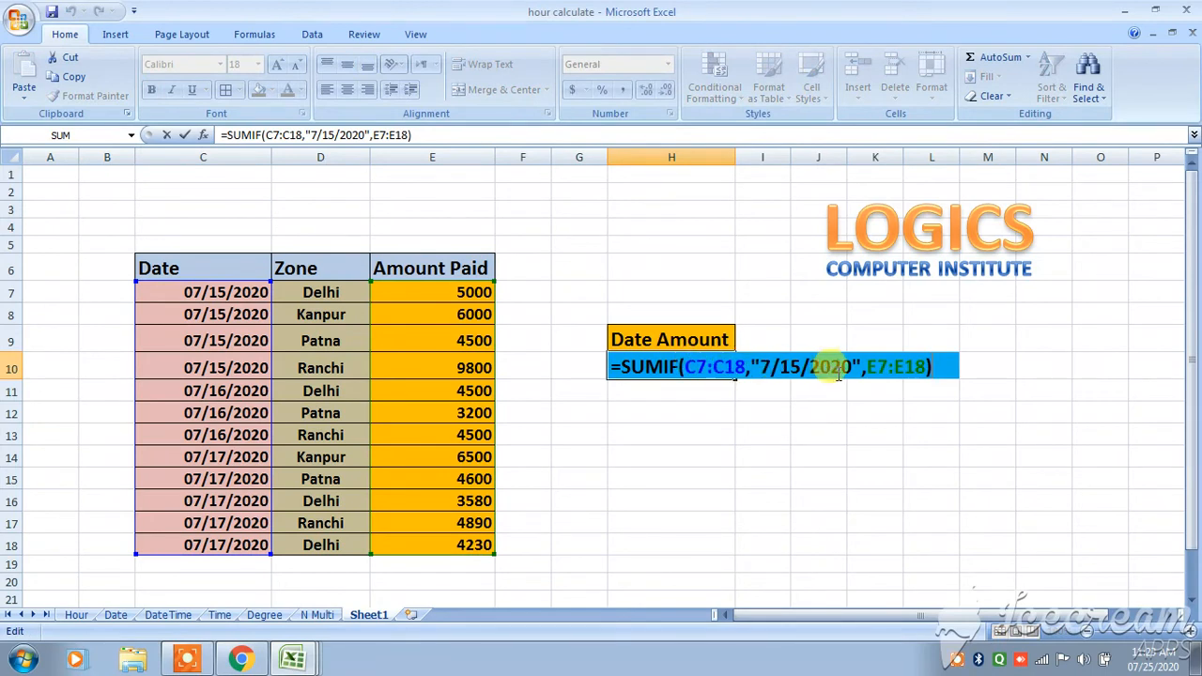
click(794, 368)
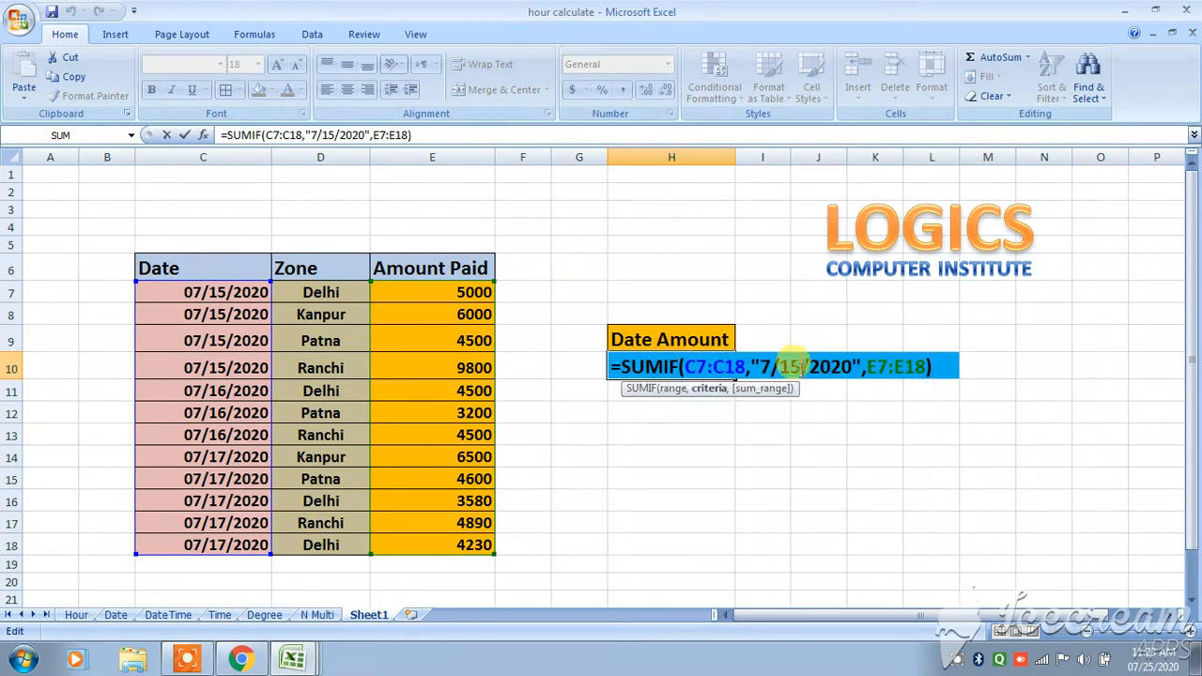
key(BackSpace)
text(6)
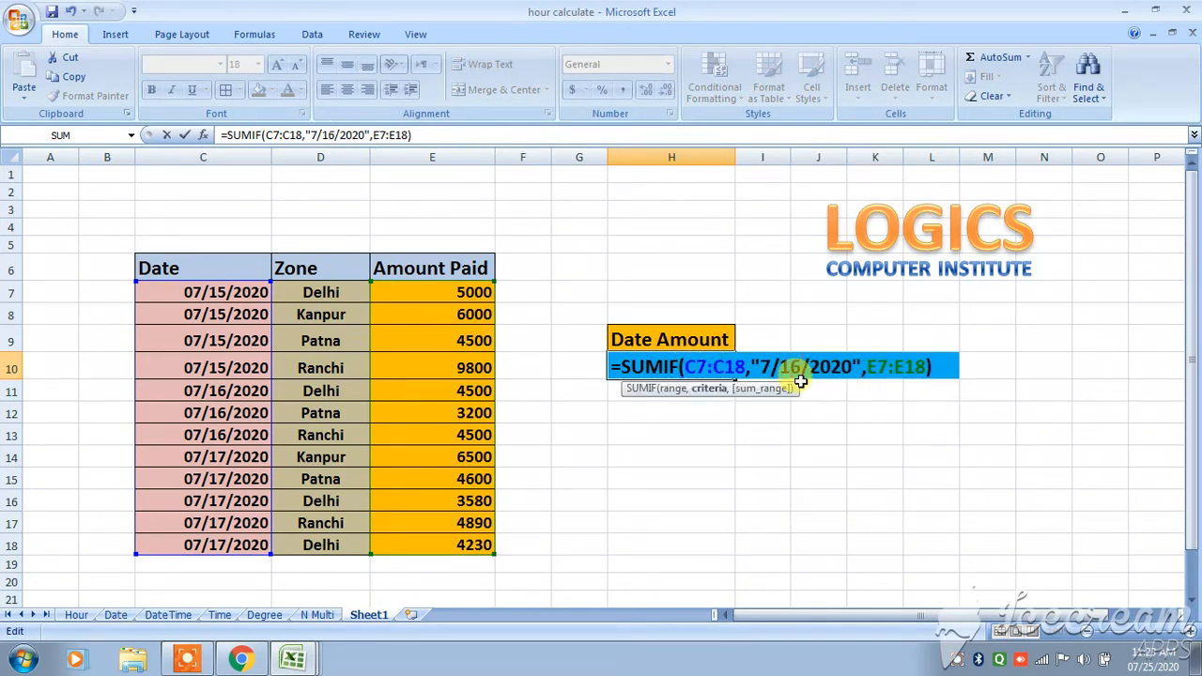
key(Return)
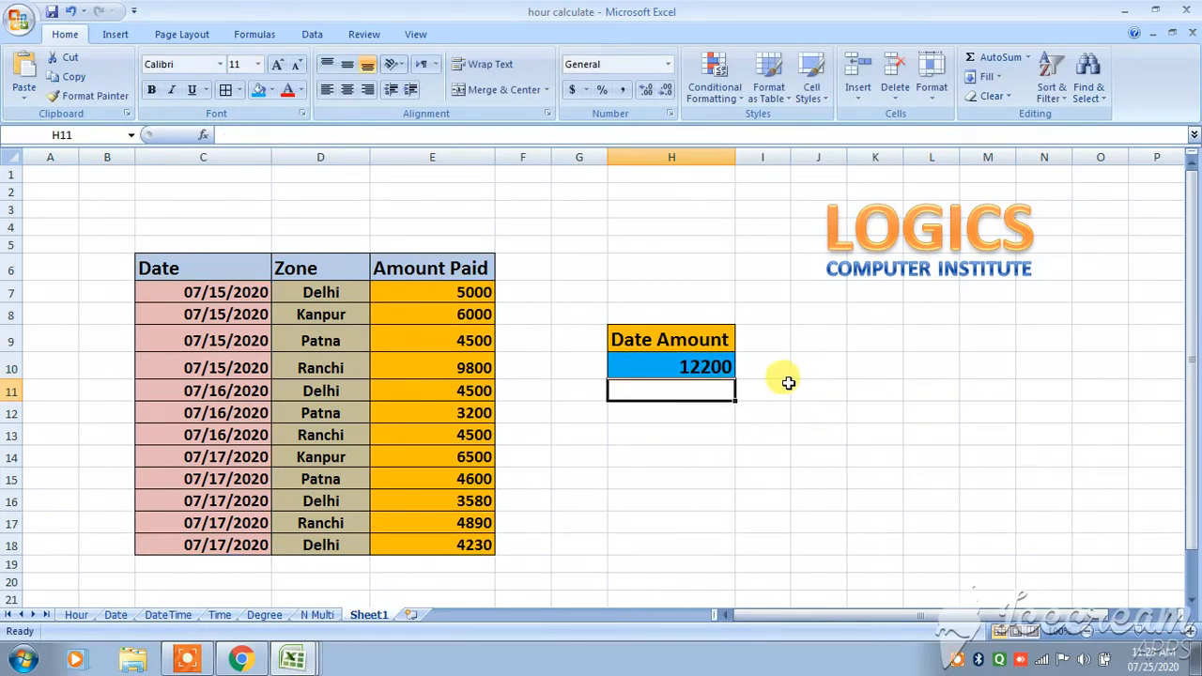
- Start a new formula in H10 in place of the date-based SUMIF
click(712, 367)
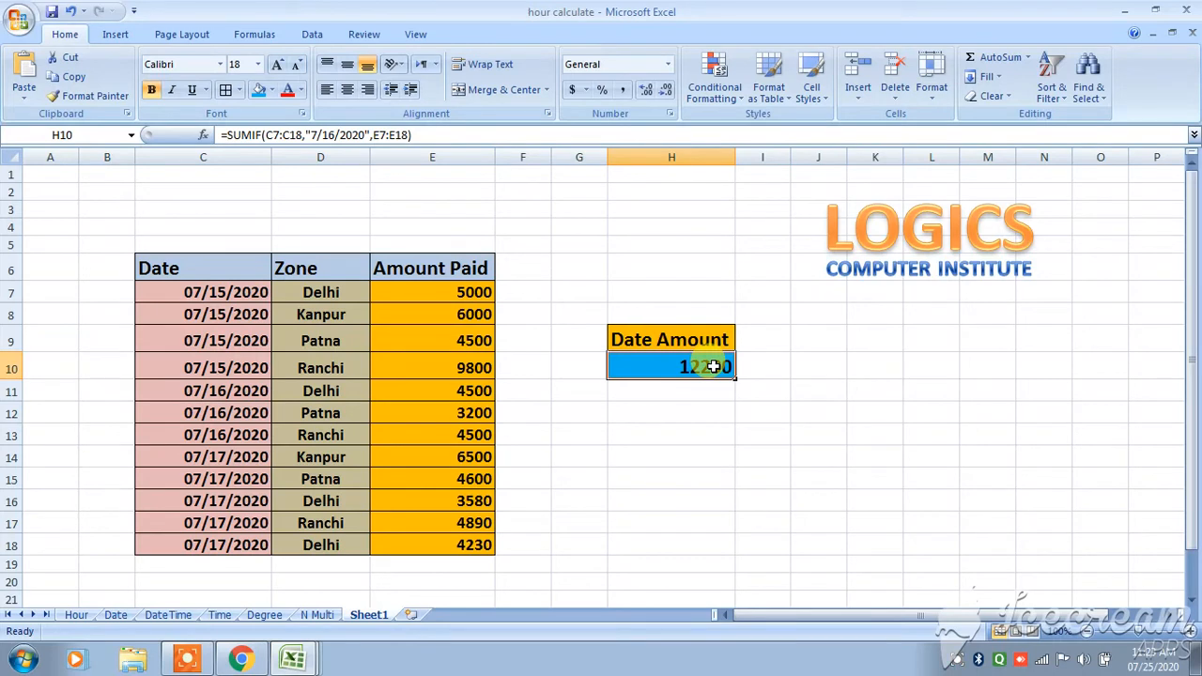
text(=)
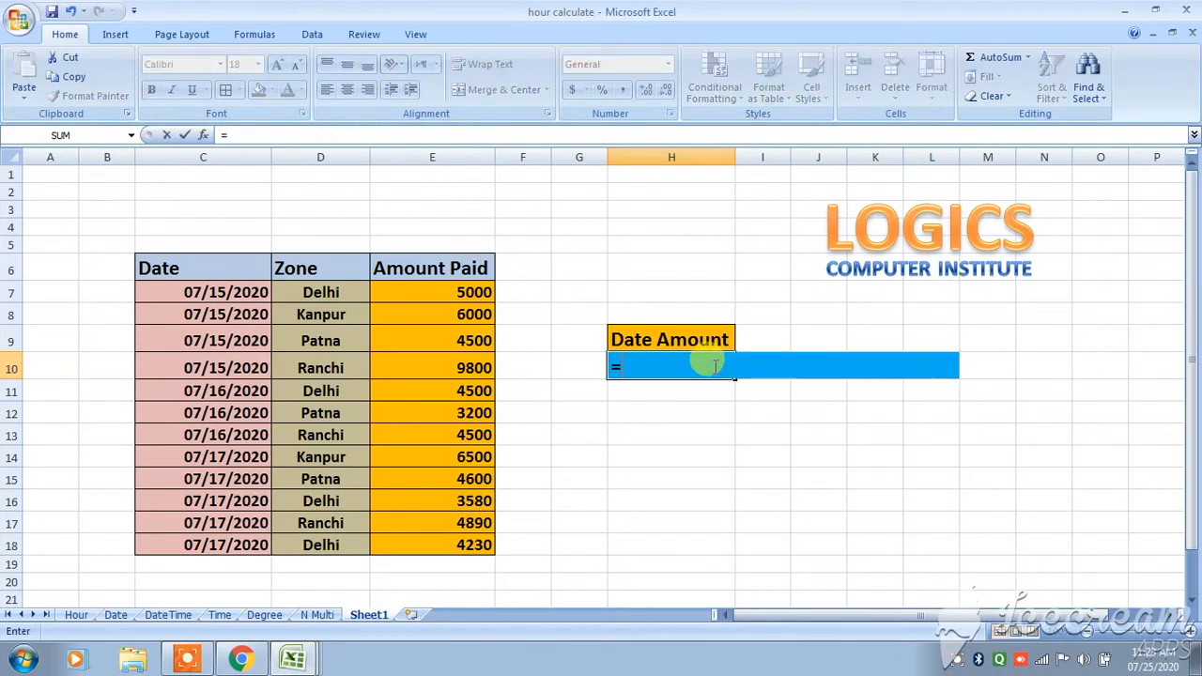
text(if()
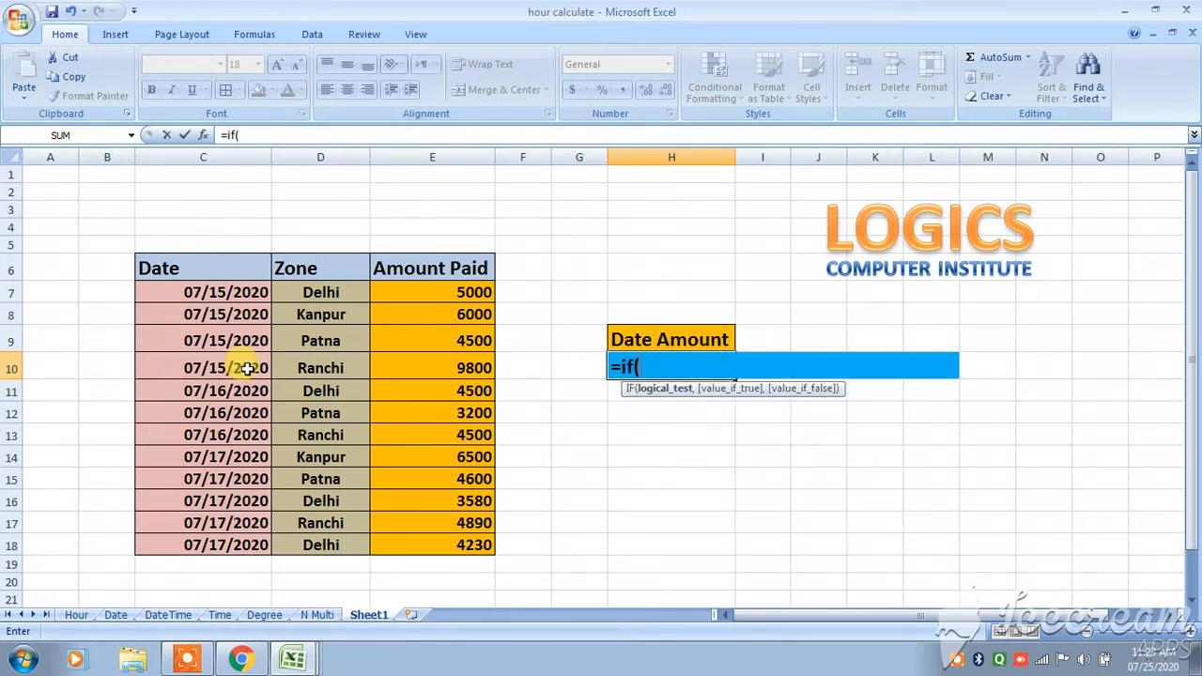
key(BackSpace)
key(BackSpace)
key(BackSpace)
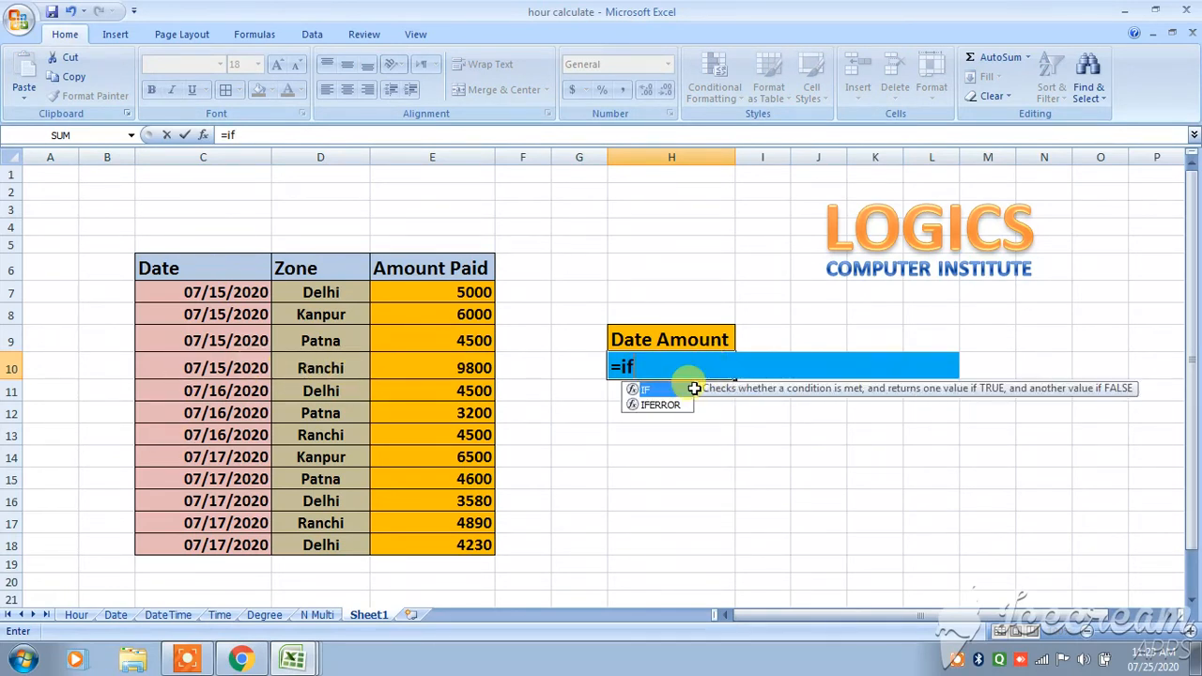
- Complete the H10 formula as a SUMIF with criteria range D7:D18, criterion "Delhi" and sum range E7:E18
text(sumif()
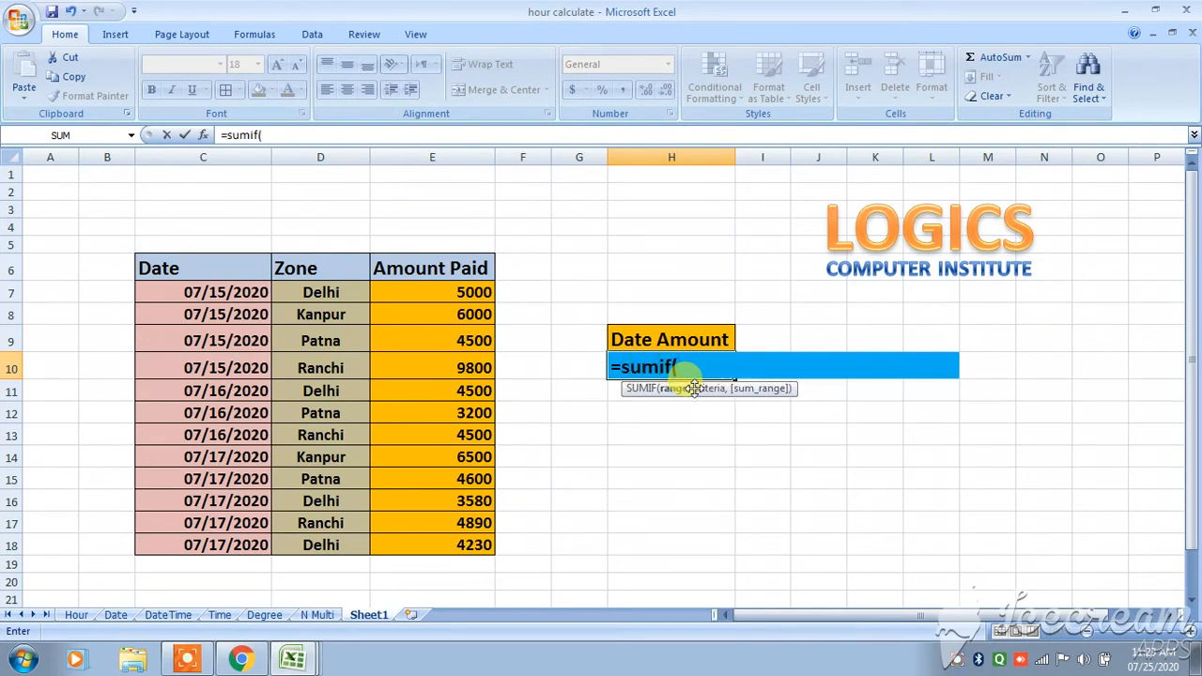
drag(325, 286, 310, 538)
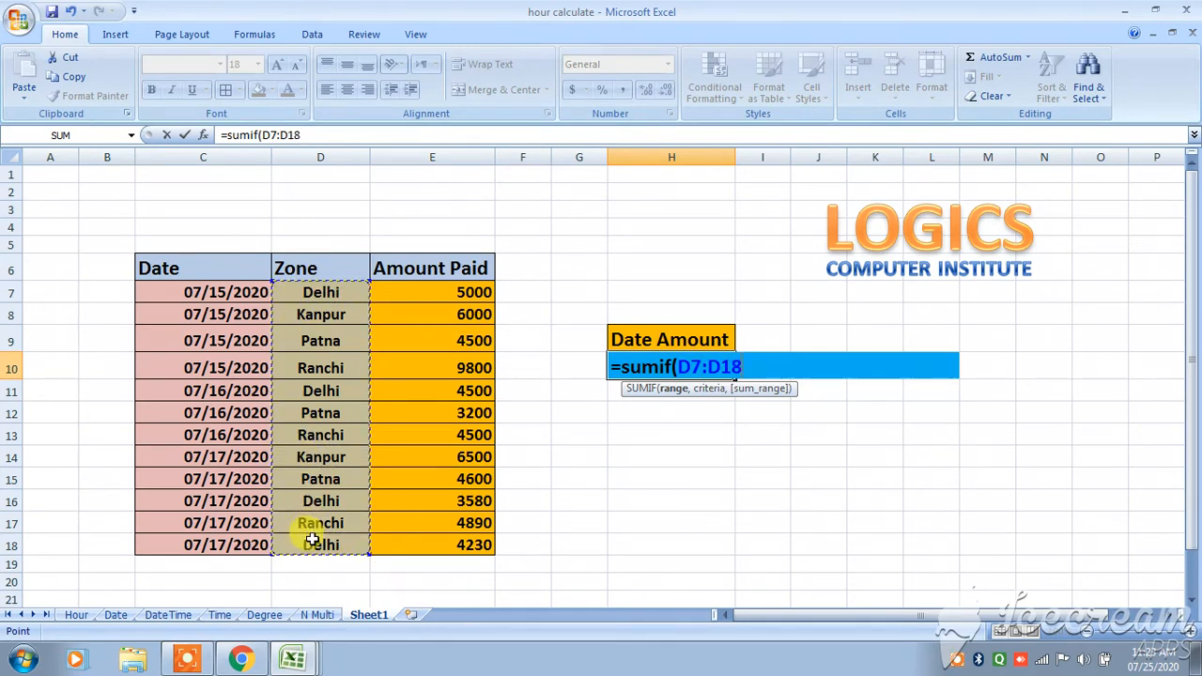
text(,)
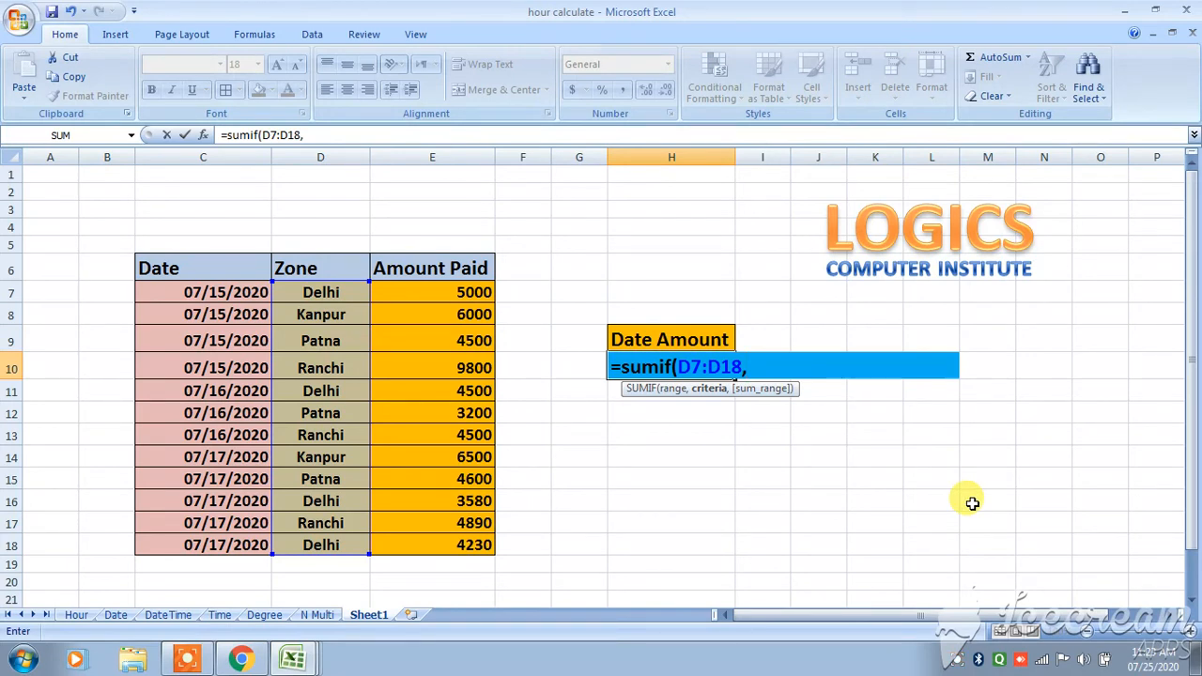
text("Delh)
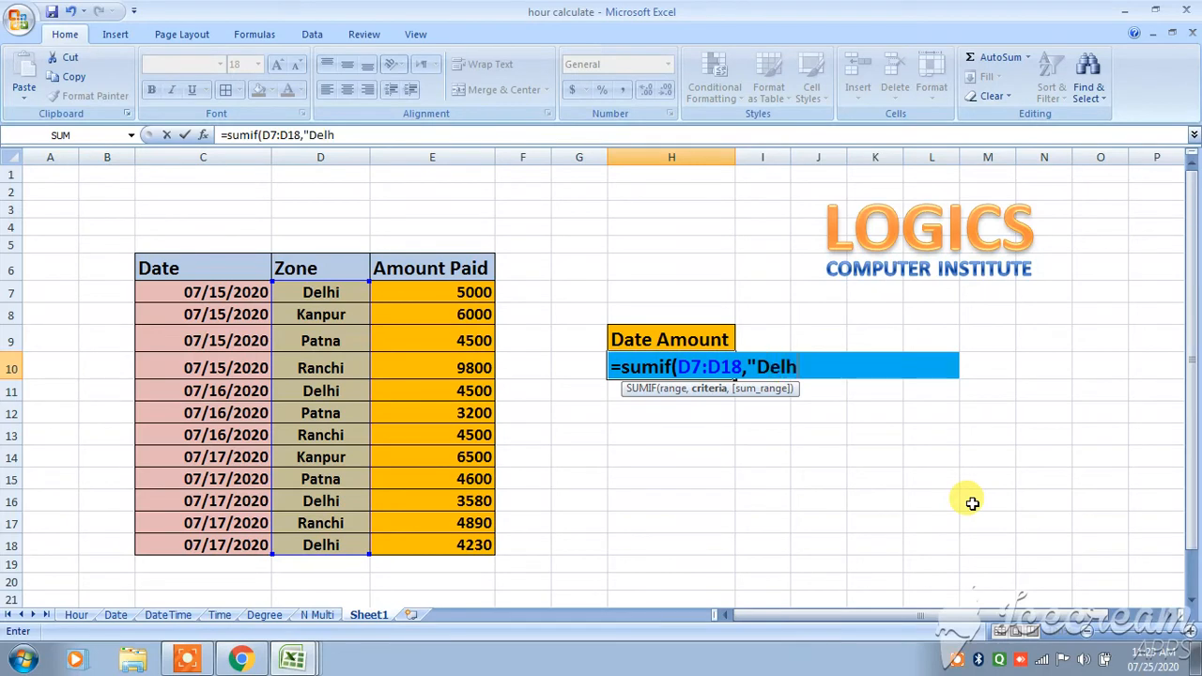
text(i",)
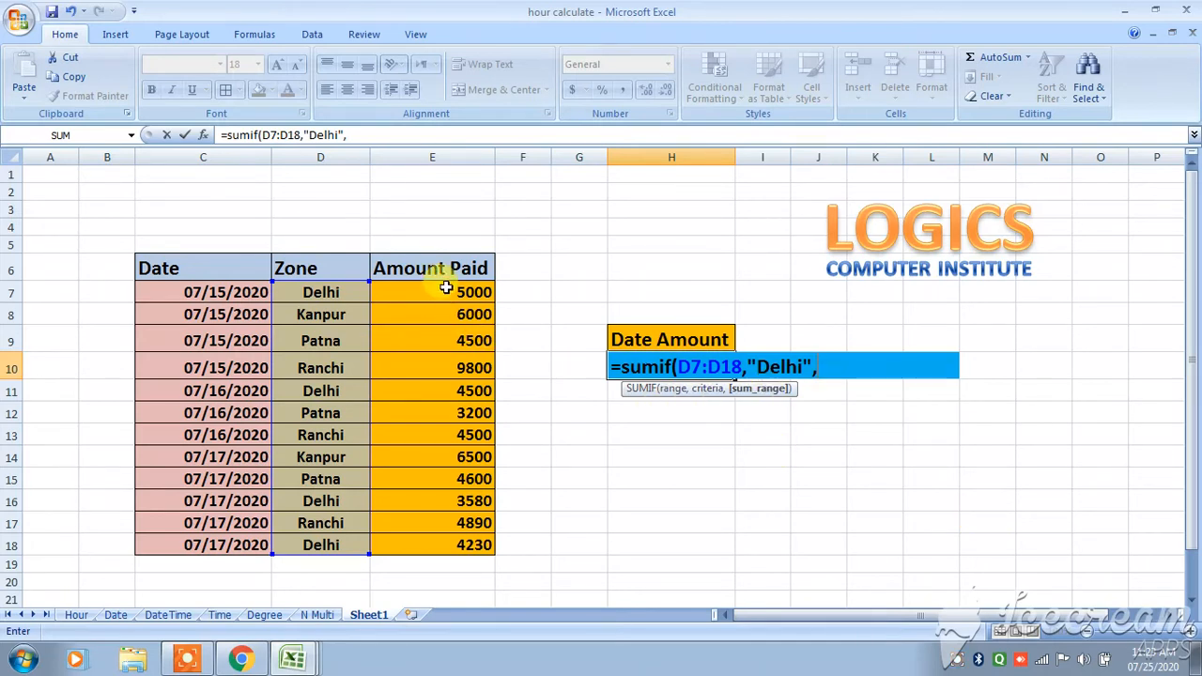
drag(446, 289, 408, 537)
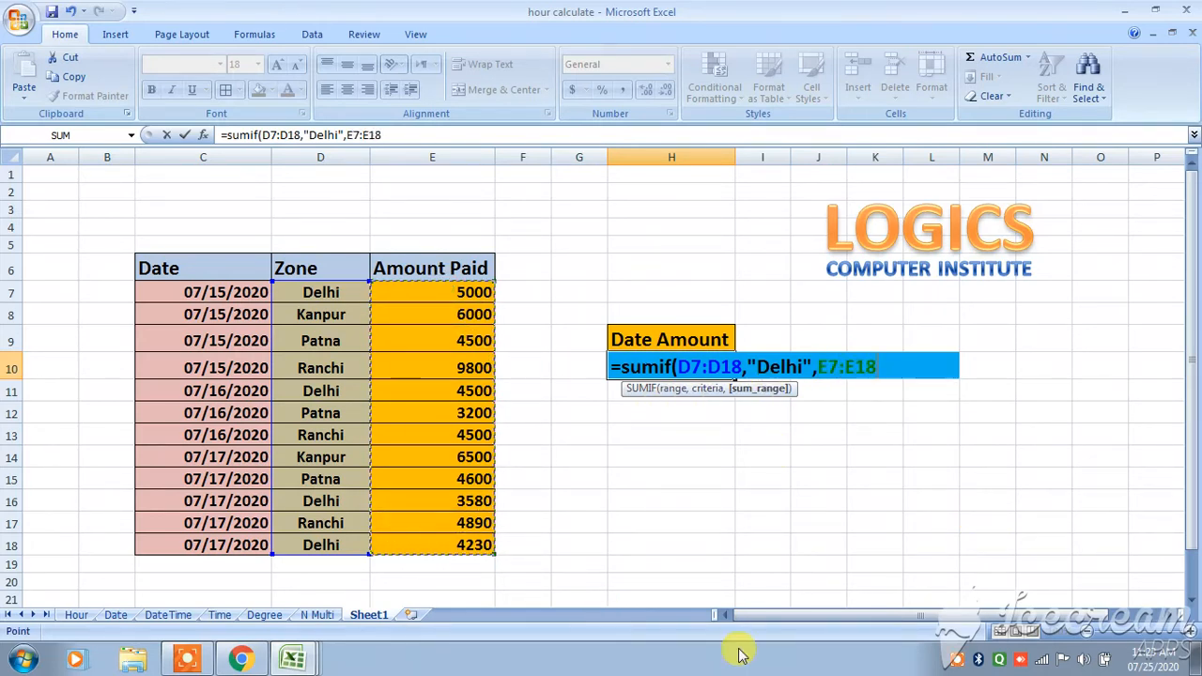
key(Return)
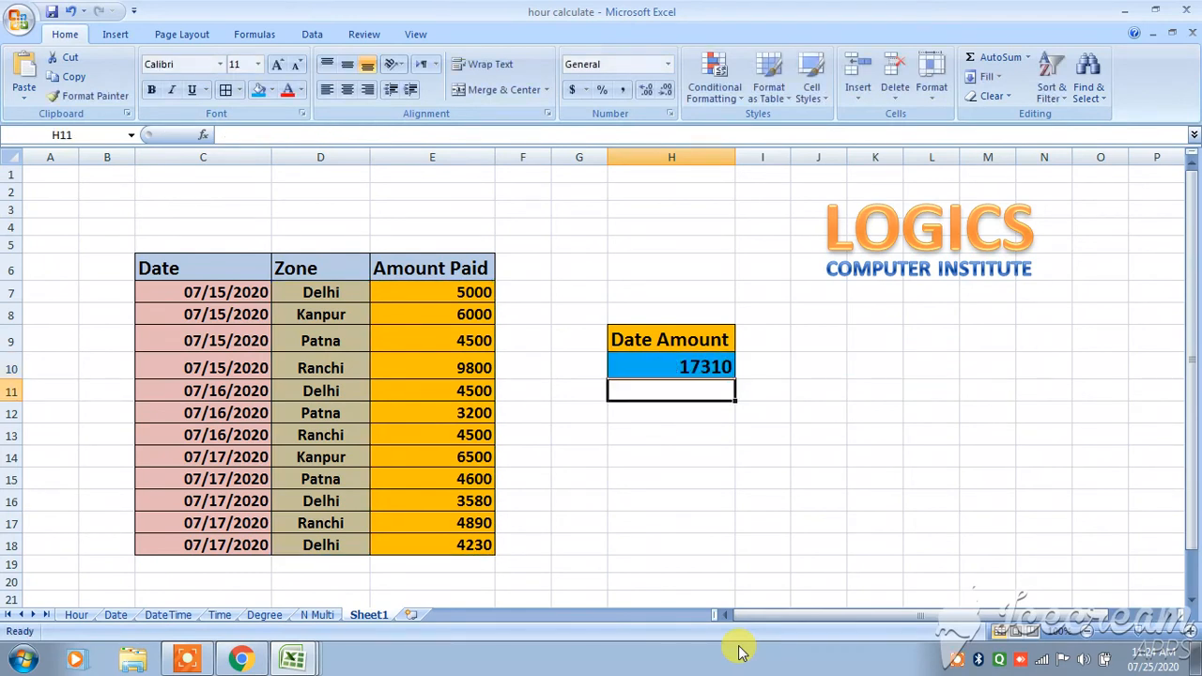